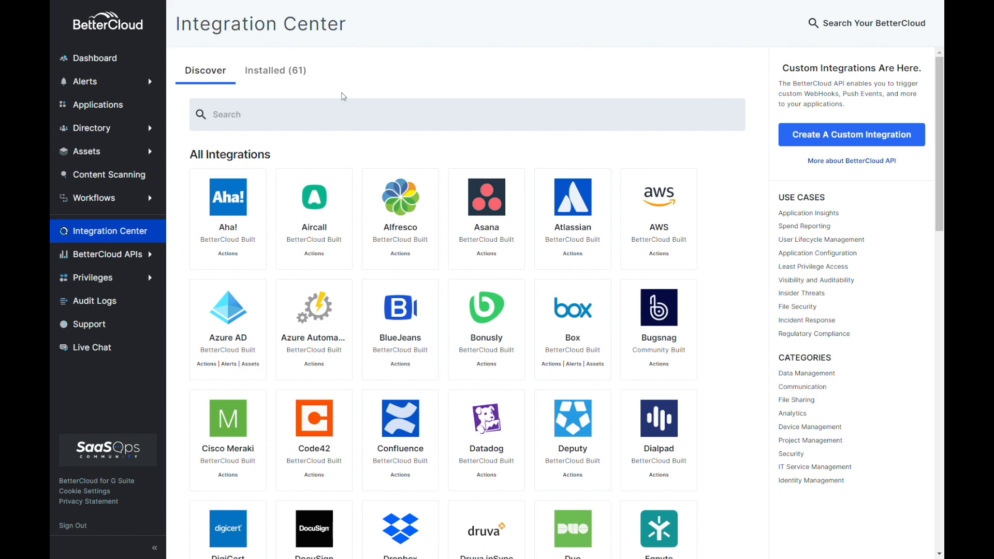
Open the installed Zoho Desk integration's Extensions and edit its New Hire Ticket trigger.
click(263, 78)
scroll(543, 243, down, 15)
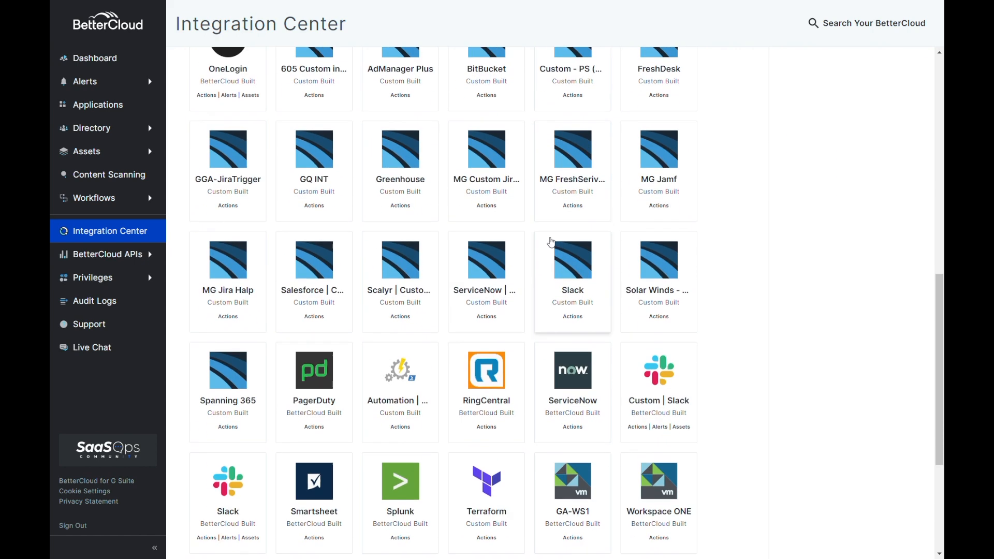
click(564, 398)
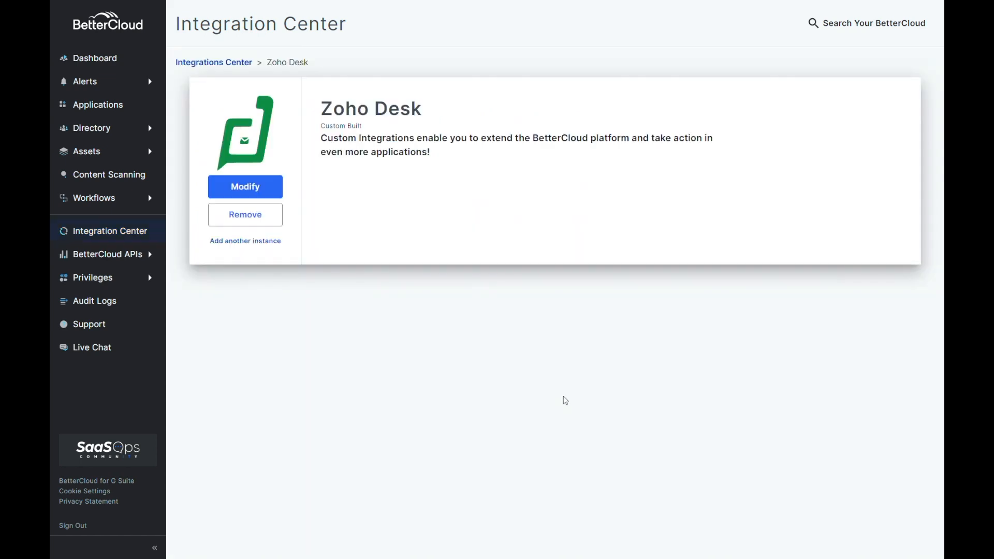
click(261, 192)
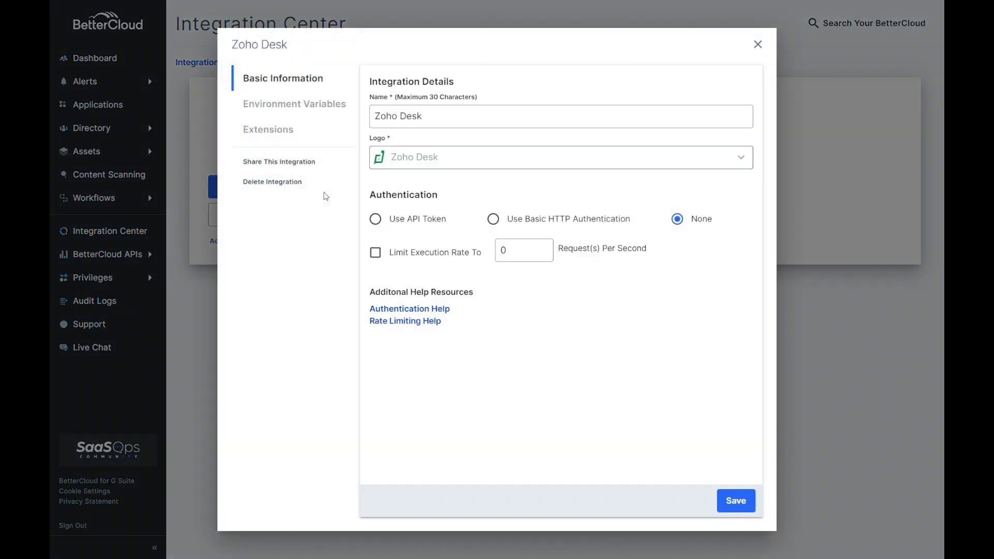
click(290, 136)
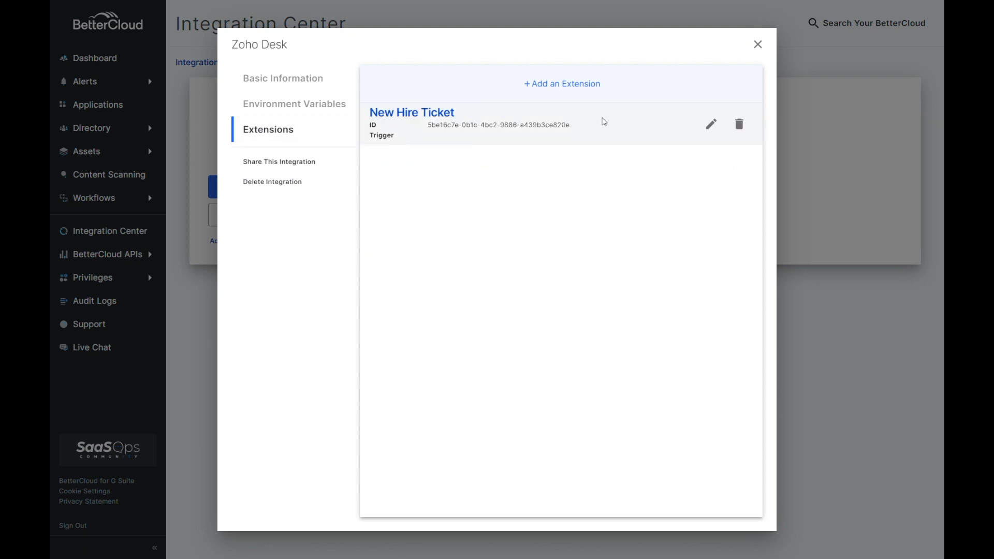
click(710, 124)
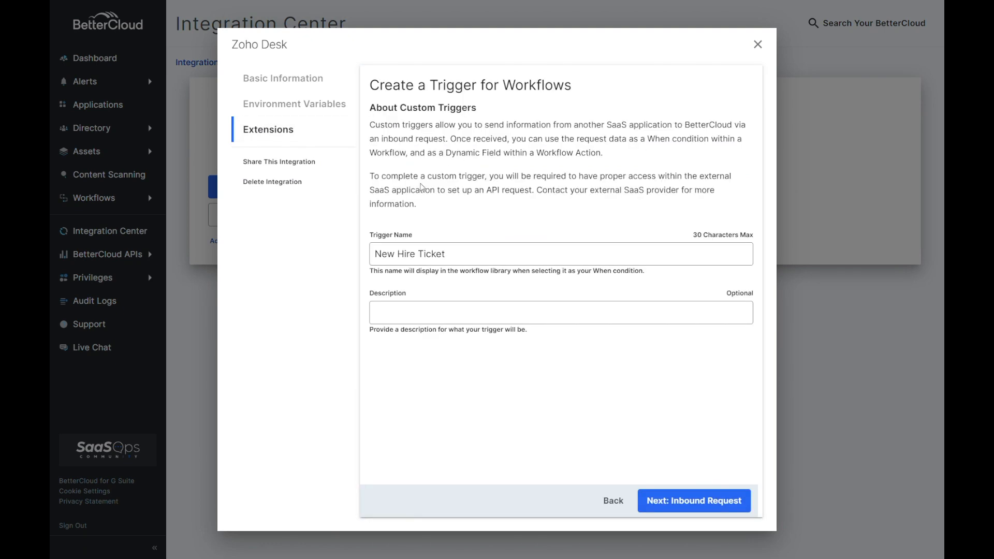
Advance to the trigger's Inbound Request settings and select its Endpoint URL.
click(673, 500)
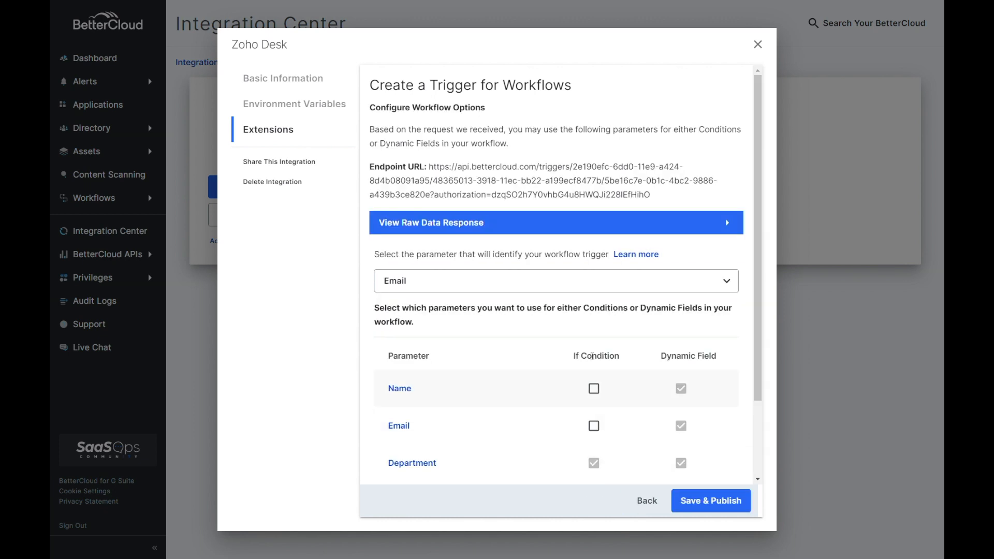
drag(429, 167, 661, 203)
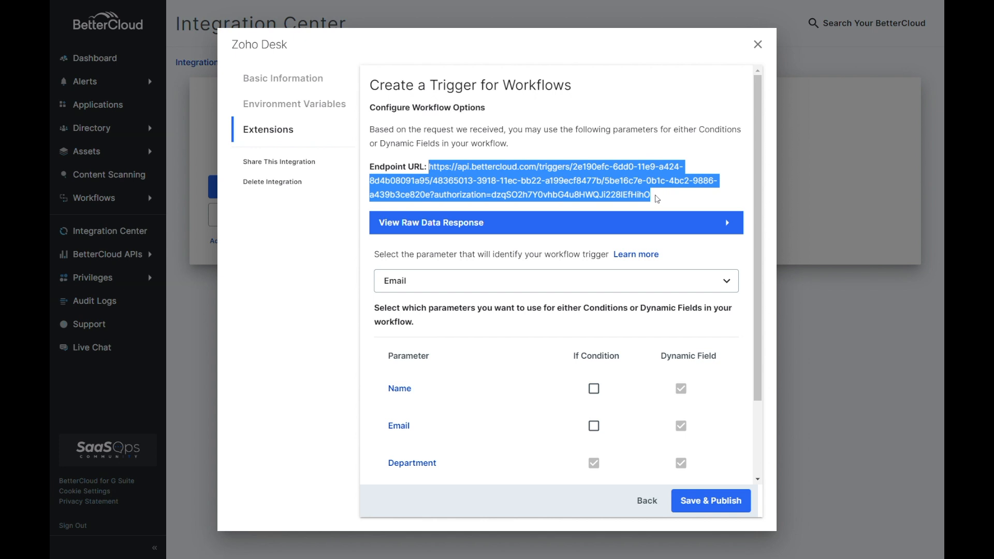
click(657, 199)
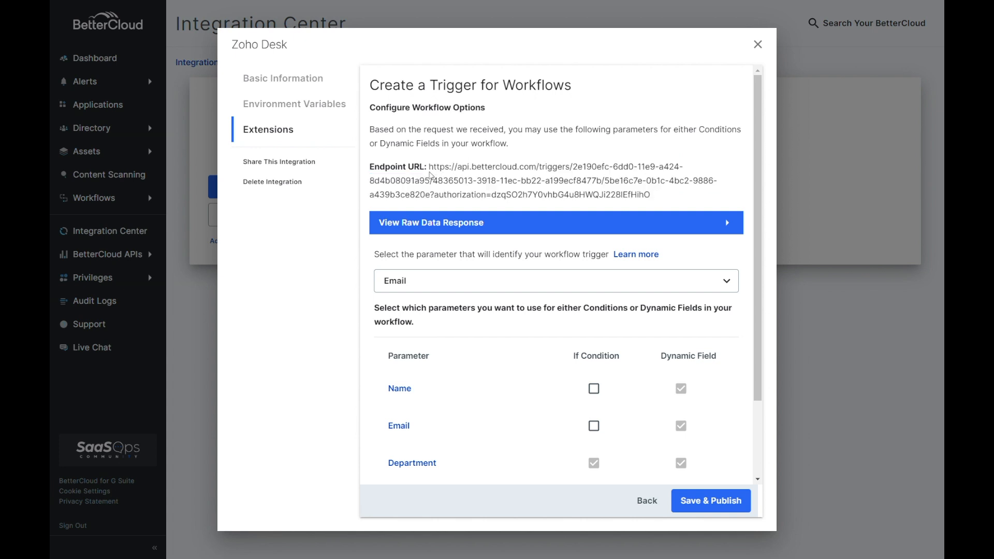
scroll(589, 332, down, 2)
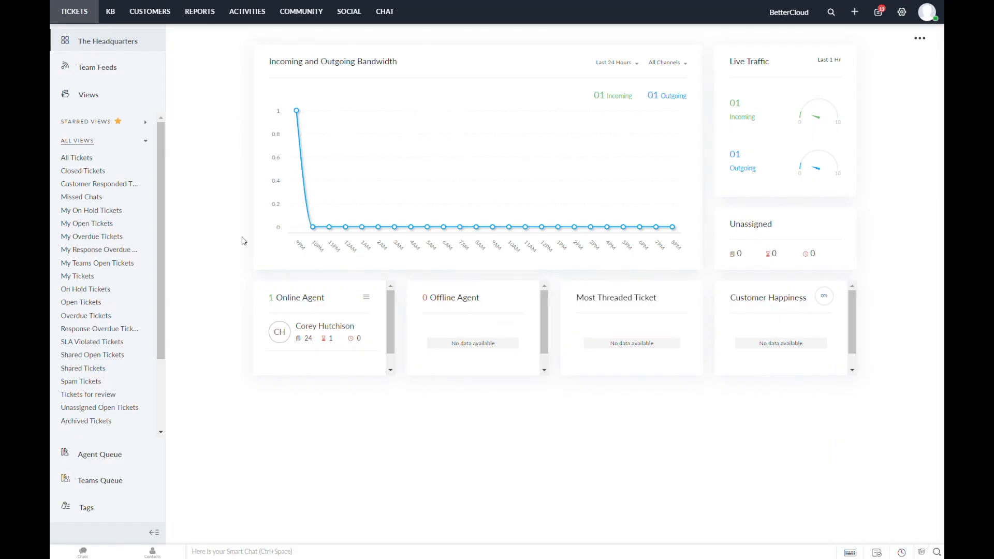
Open the Onboarding Function Integration with BetterCloud function from Zoho Desk's Functions setup.
click(902, 13)
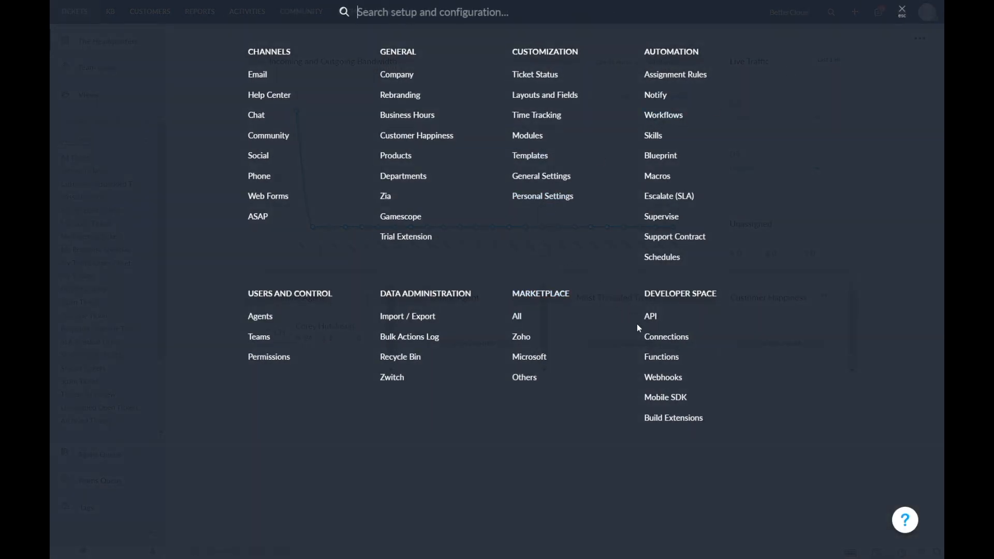
click(662, 357)
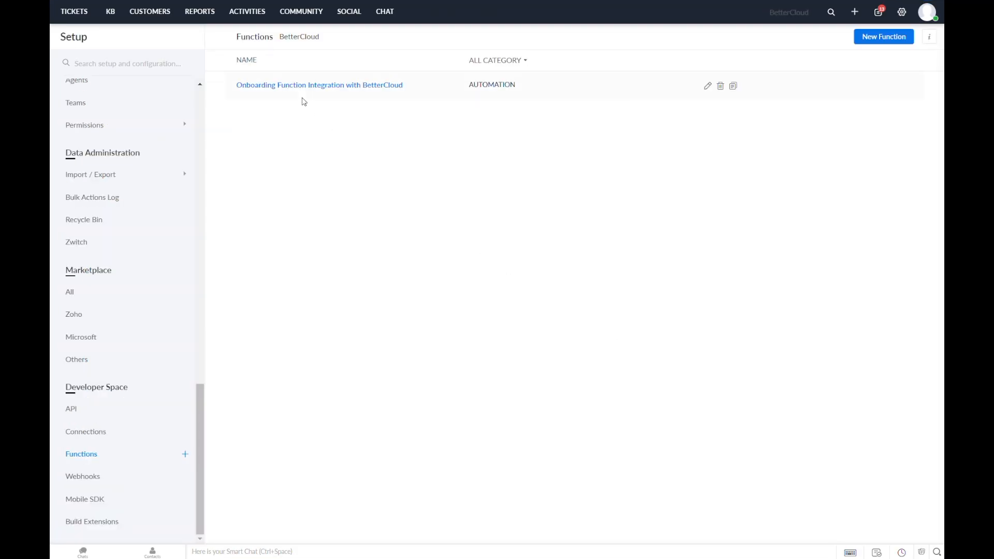
click(712, 89)
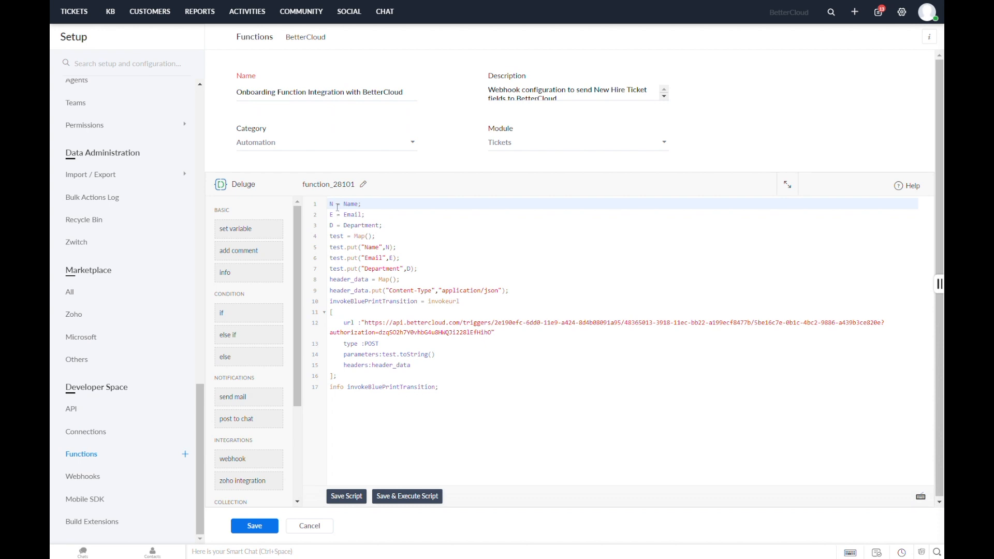
Open the function's argument mappings and review the fields available for the Name argument.
drag(330, 204, 393, 232)
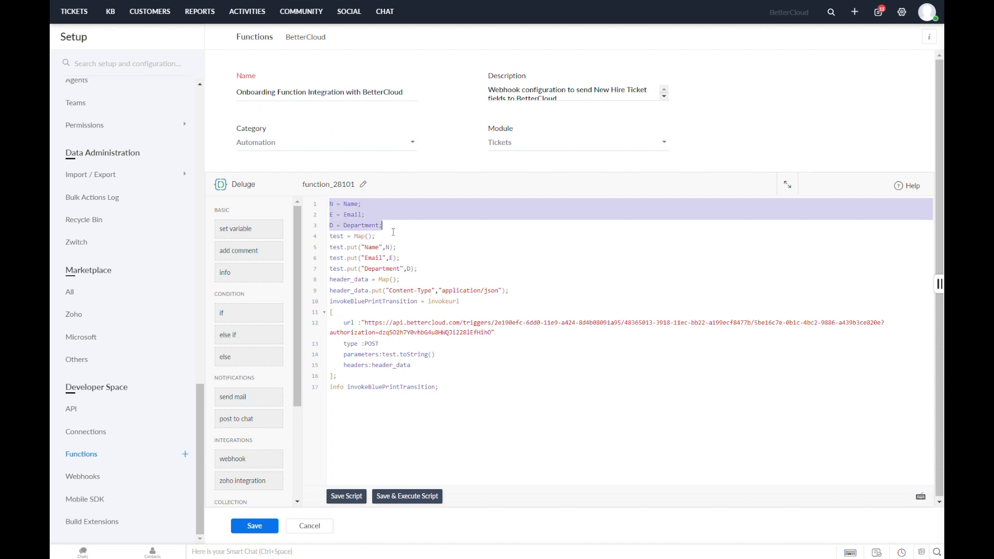
click(362, 216)
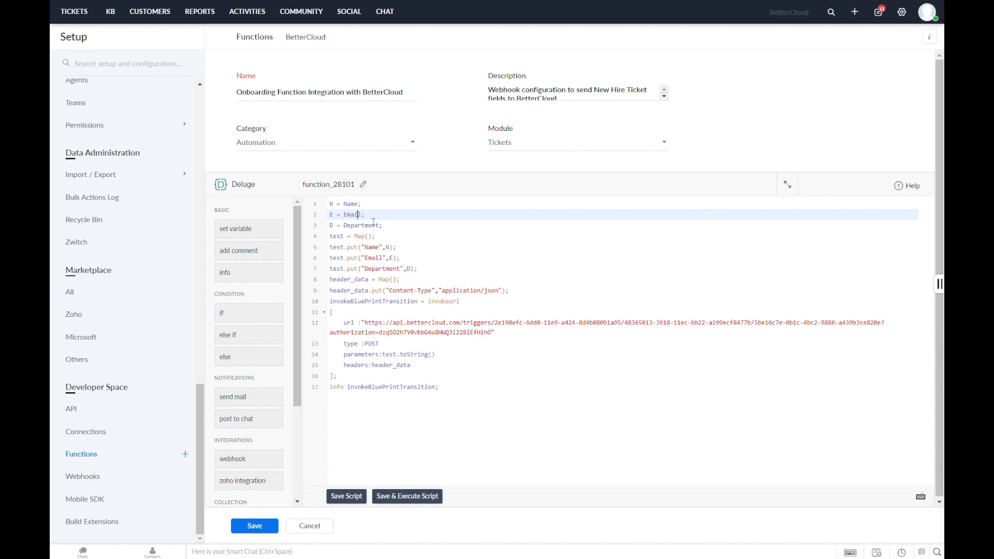
click(363, 184)
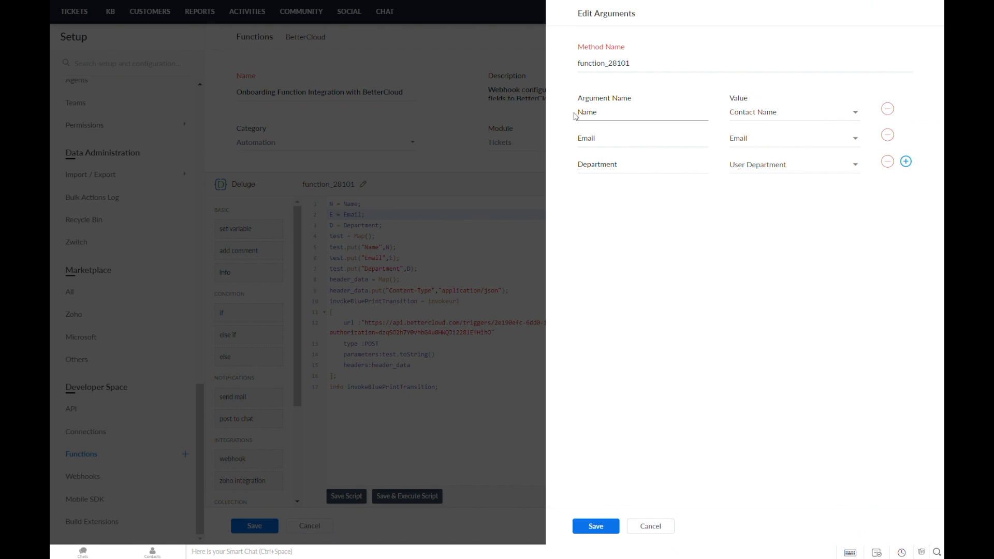
click(846, 122)
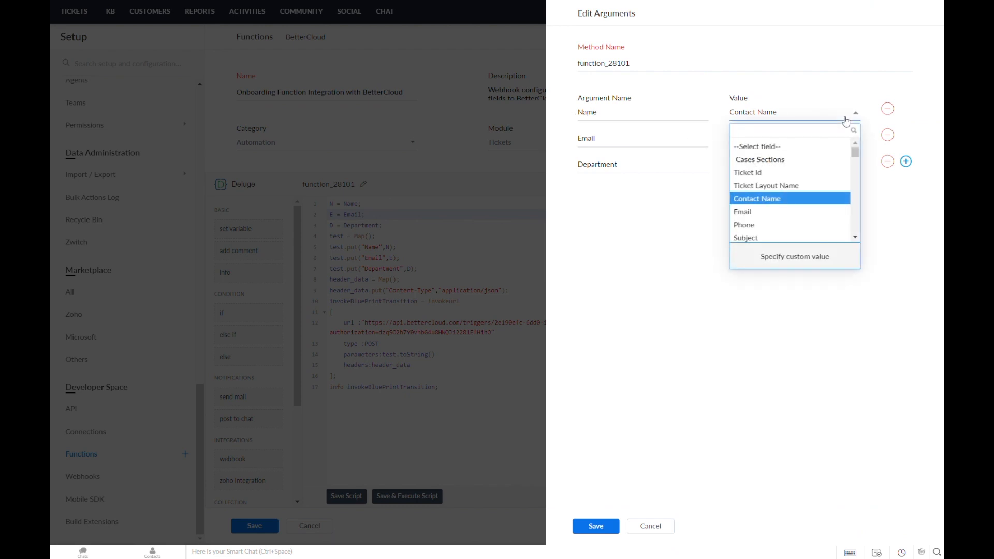
Keep Name mapped to Contact Name and save the Name, Email and Department argument mappings.
click(789, 199)
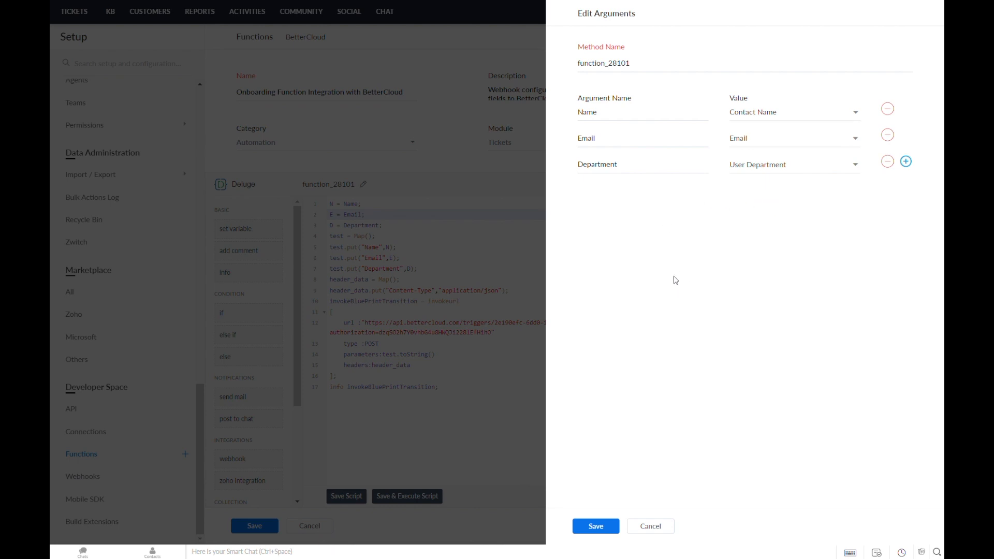
click(646, 529)
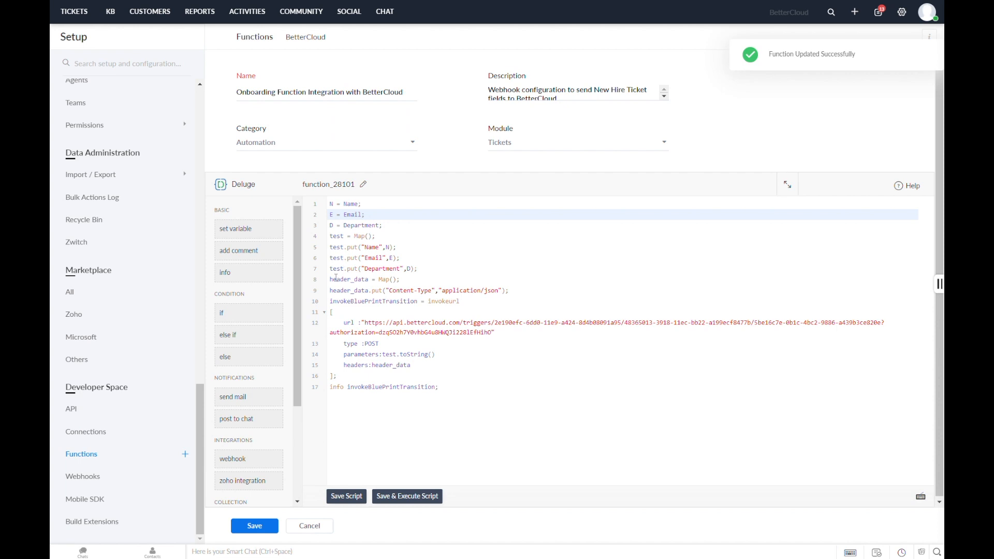
Review the script's BetterCloud webhook URL, POST request and variables, then save the function.
drag(365, 322, 497, 336)
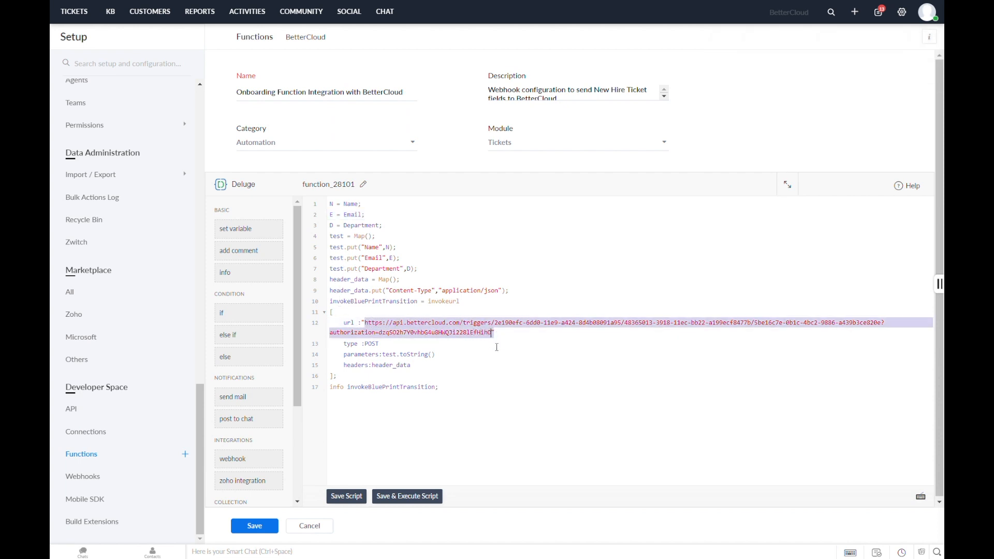
click(425, 334)
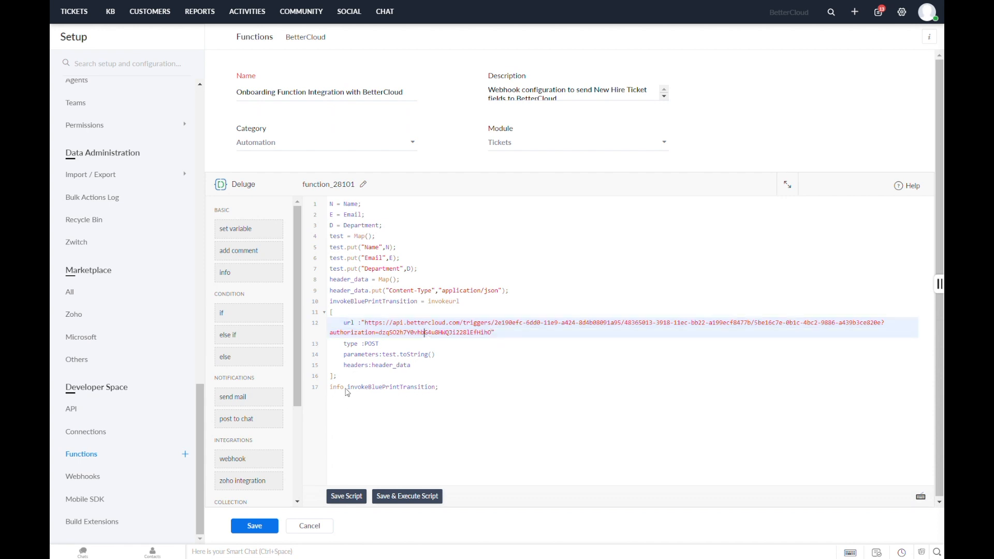
double_click(371, 345)
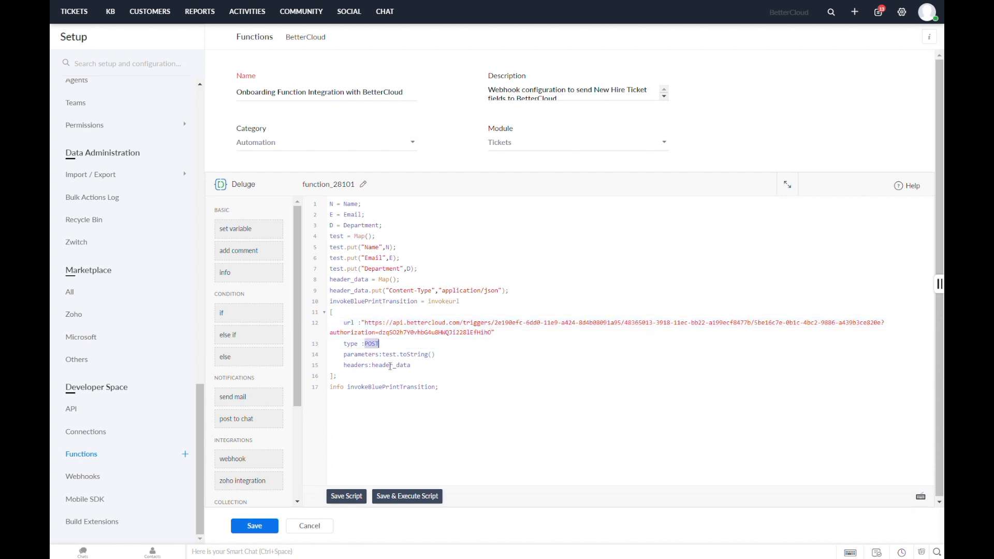
click(386, 366)
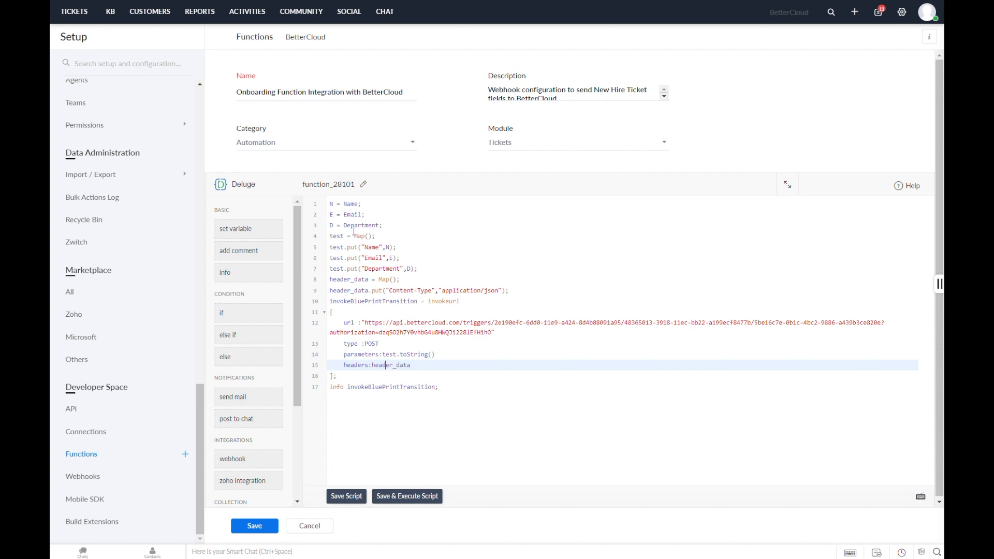
drag(331, 205, 387, 230)
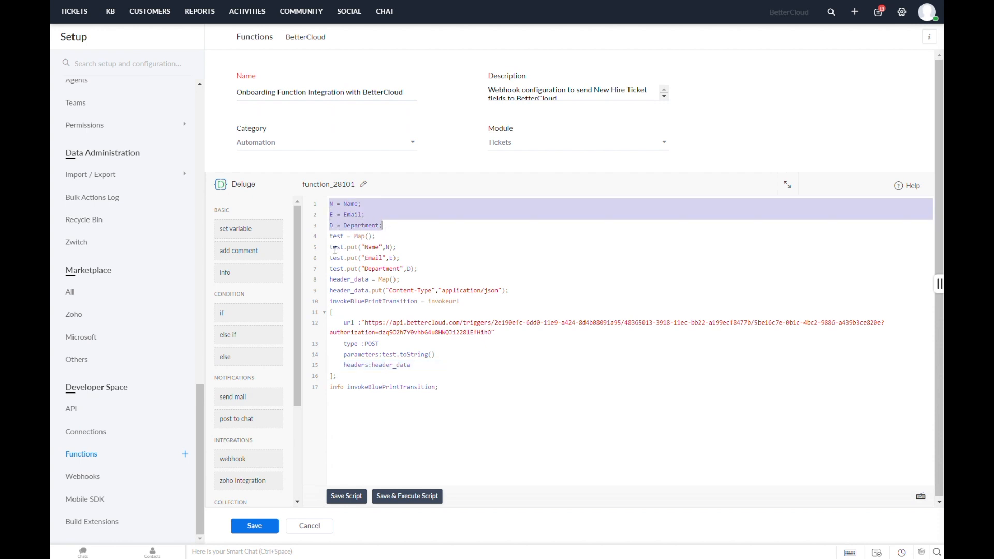
drag(330, 248, 423, 272)
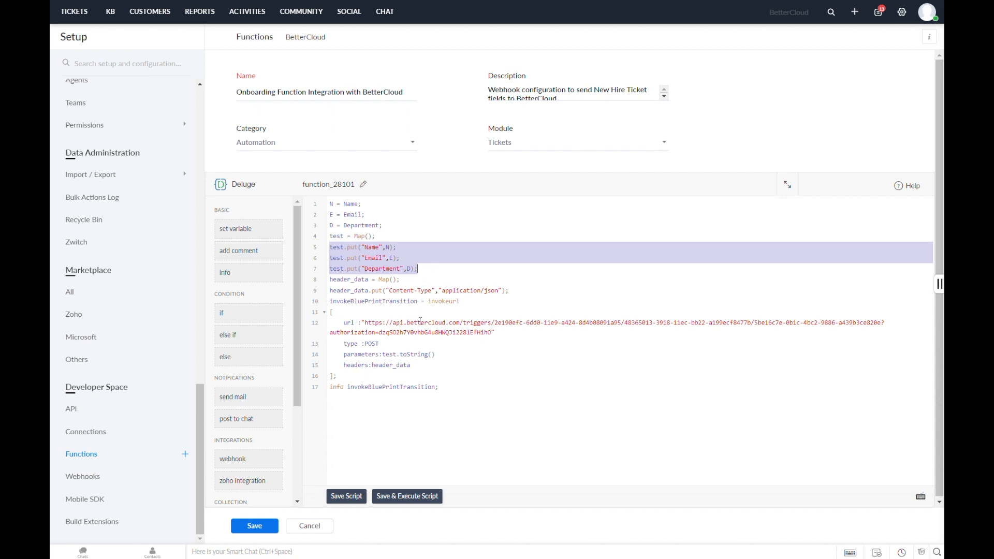
drag(364, 323, 506, 339)
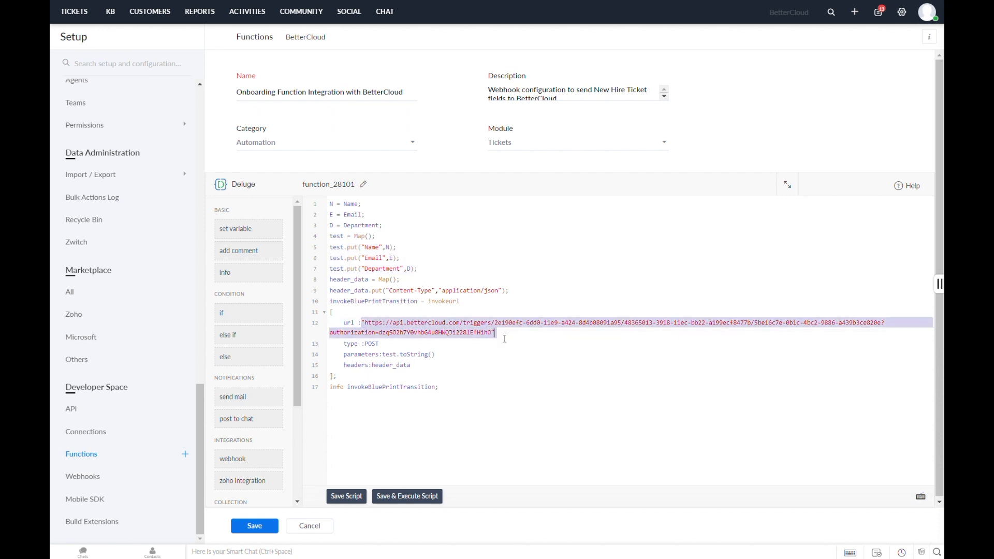
click(505, 343)
click(254, 526)
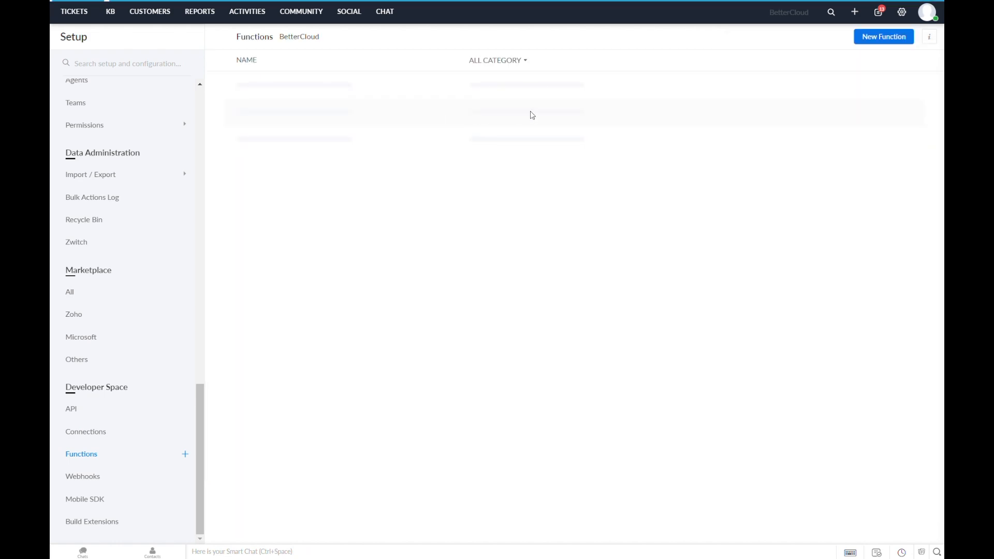
click(901, 13)
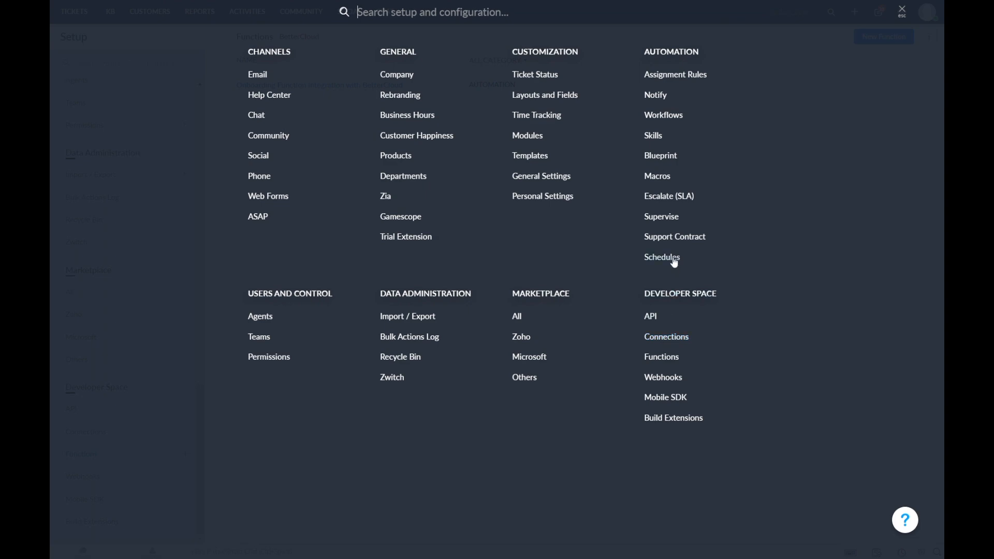
Open the New Hire Rule workflow and check its Create trigger, Subject 'New Hire' criterion and function action.
click(660, 114)
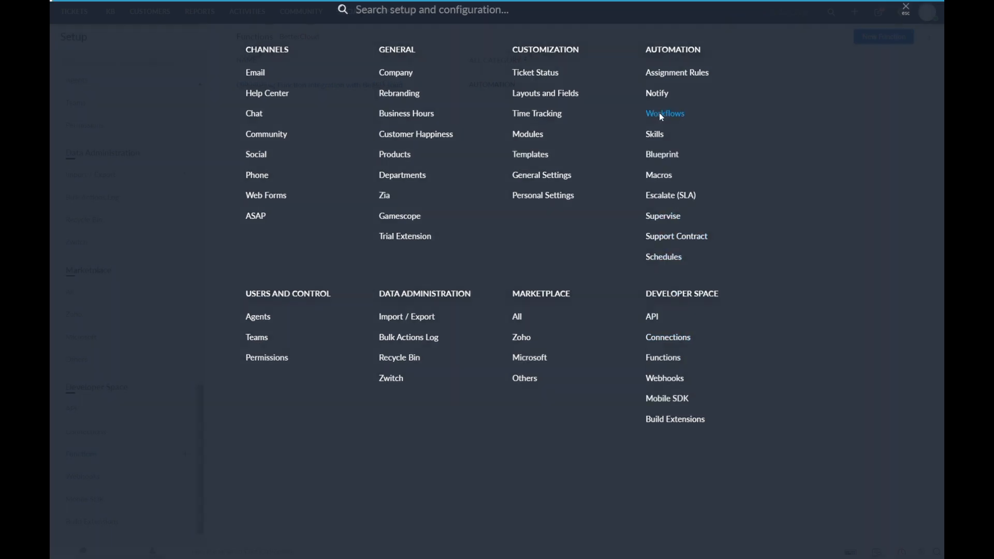
click(348, 97)
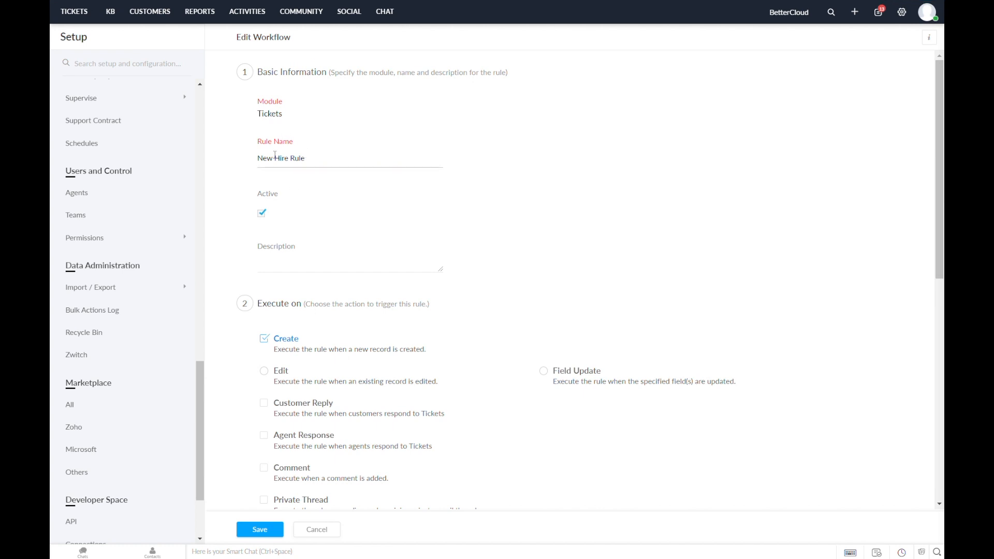
scroll(326, 233, down, 2)
scroll(329, 236, down, 2)
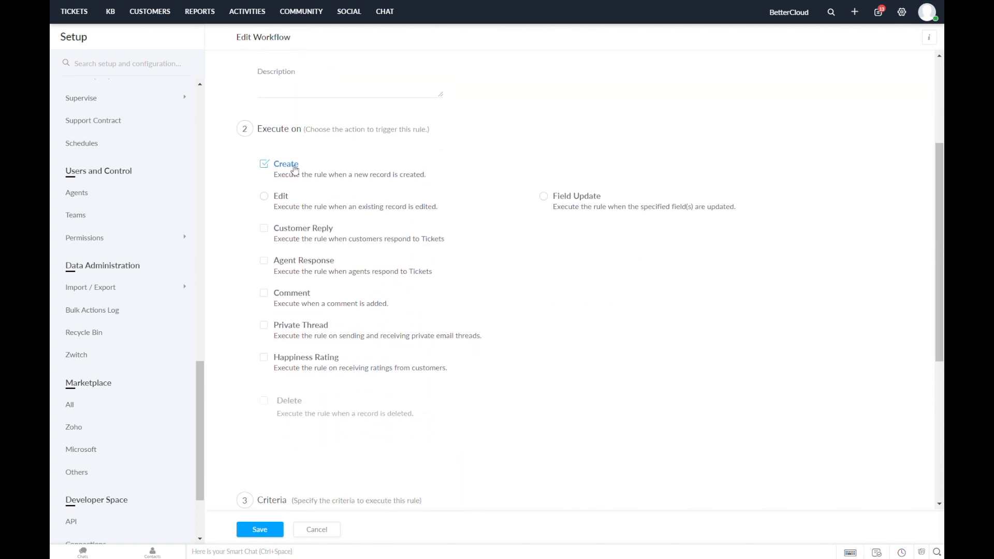
scroll(418, 182, down, 6)
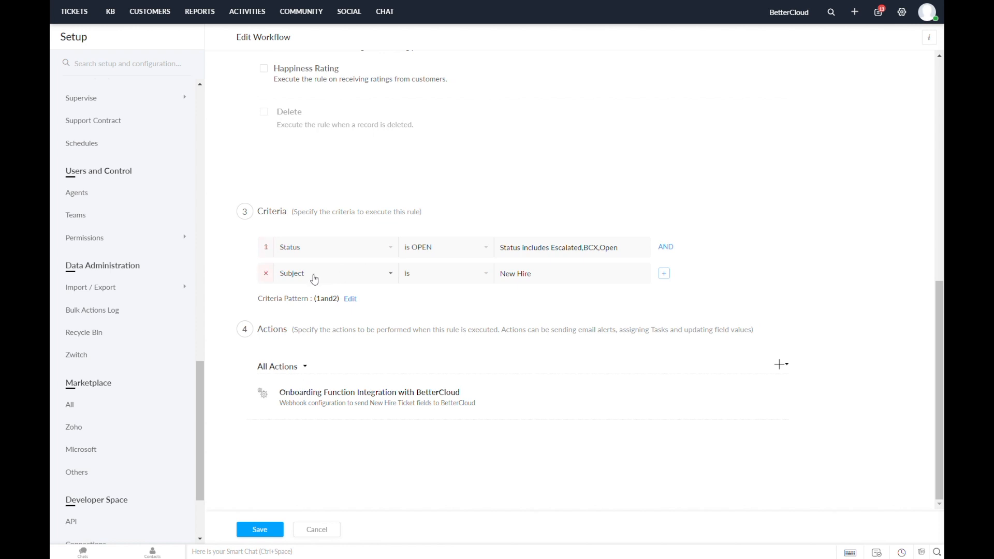
click(529, 280)
scroll(650, 403, up, 10)
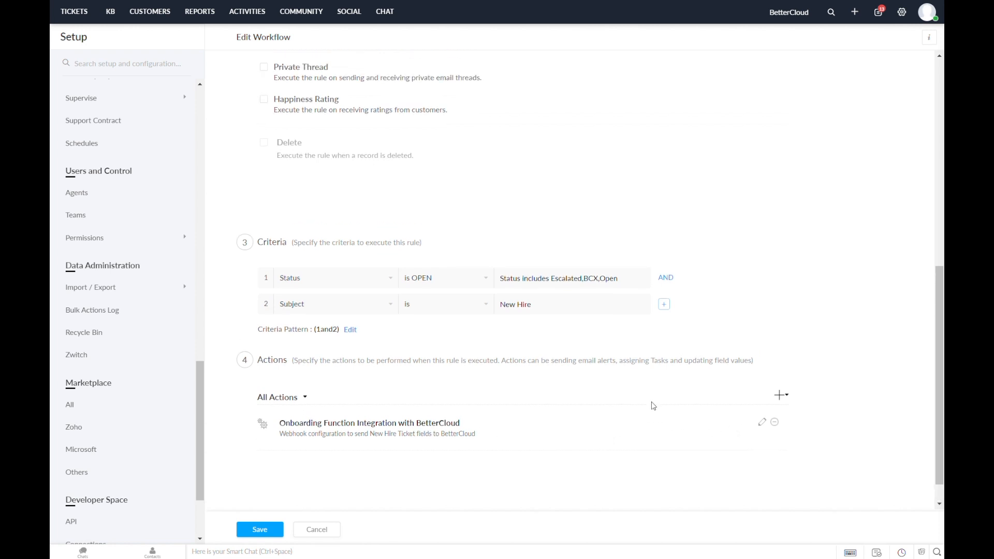
click(854, 11)
Start a ticket with subject 'New Hire' and enter the contact's full name.
click(136, 220)
text(New Hire)
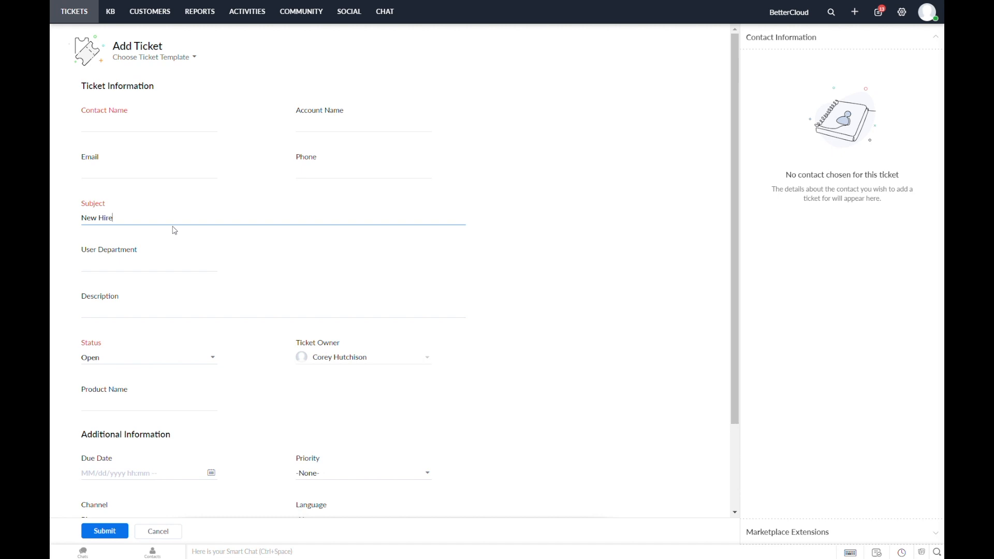
click(166, 130)
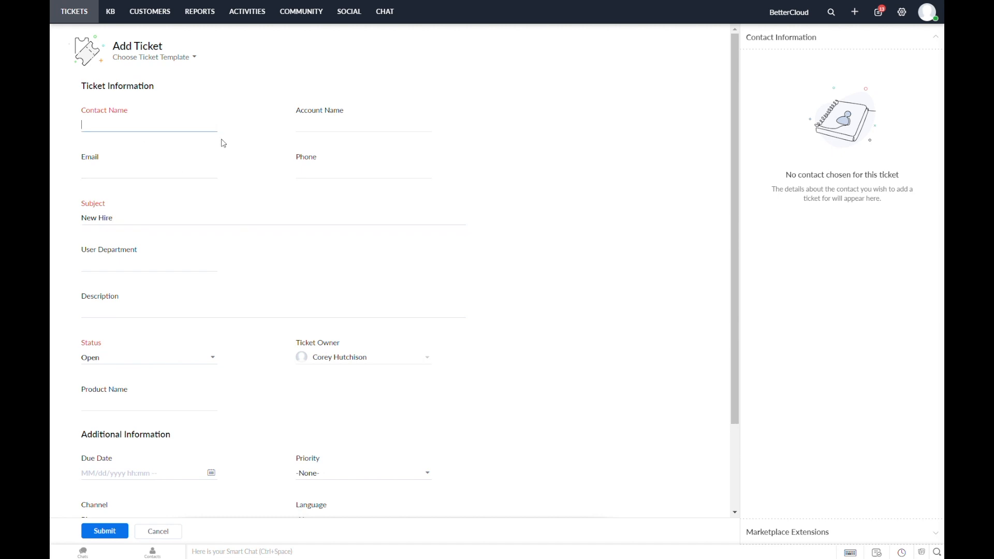
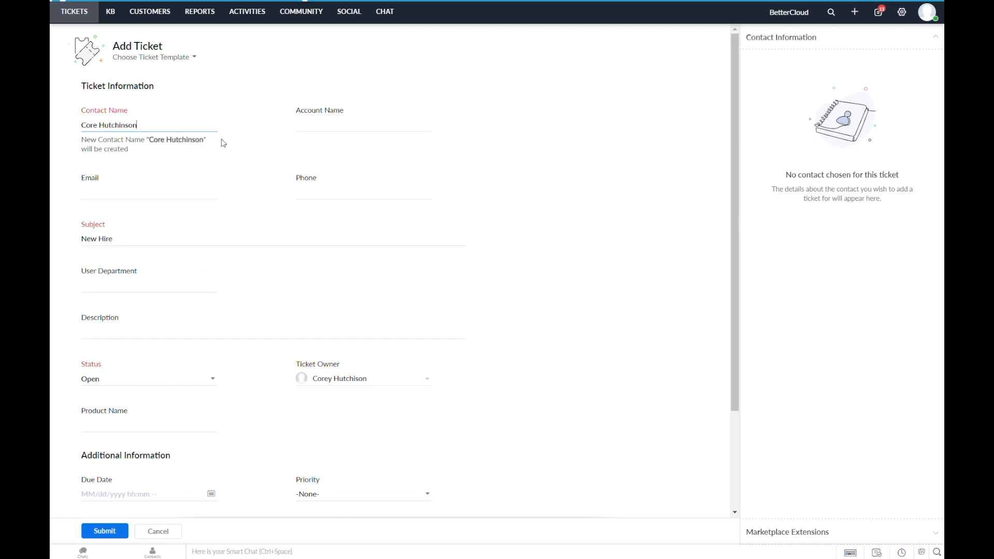
Fill in the contact's e-mail, pick the matching contact, set User Department to Sales, and submit.
click(162, 201)
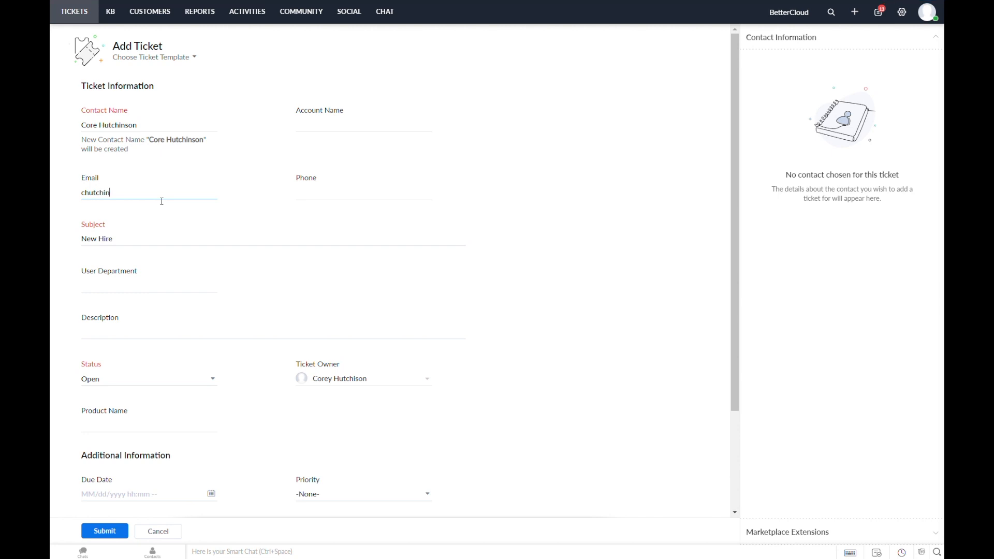
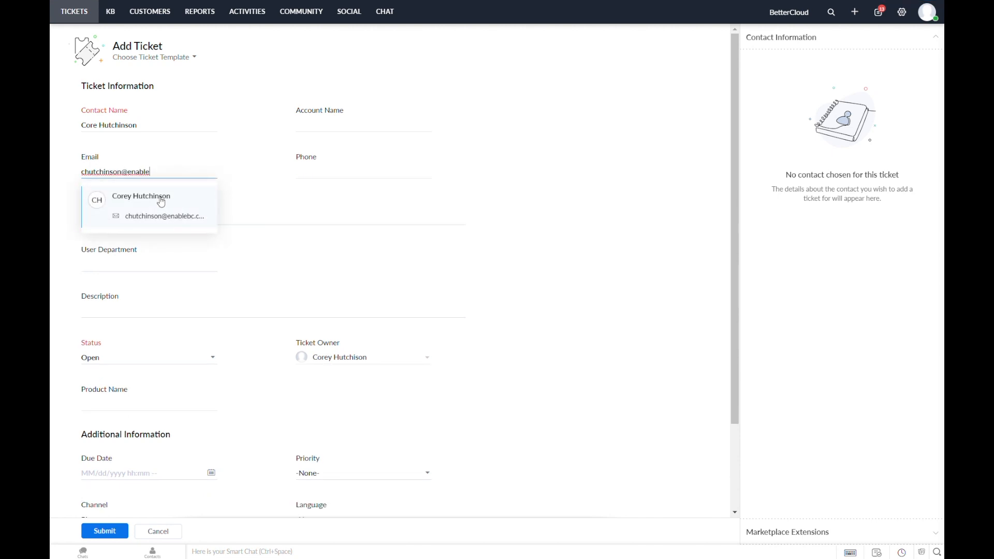
drag(168, 174, 122, 174)
click(154, 174)
click(164, 217)
scroll(222, 241, down, 2)
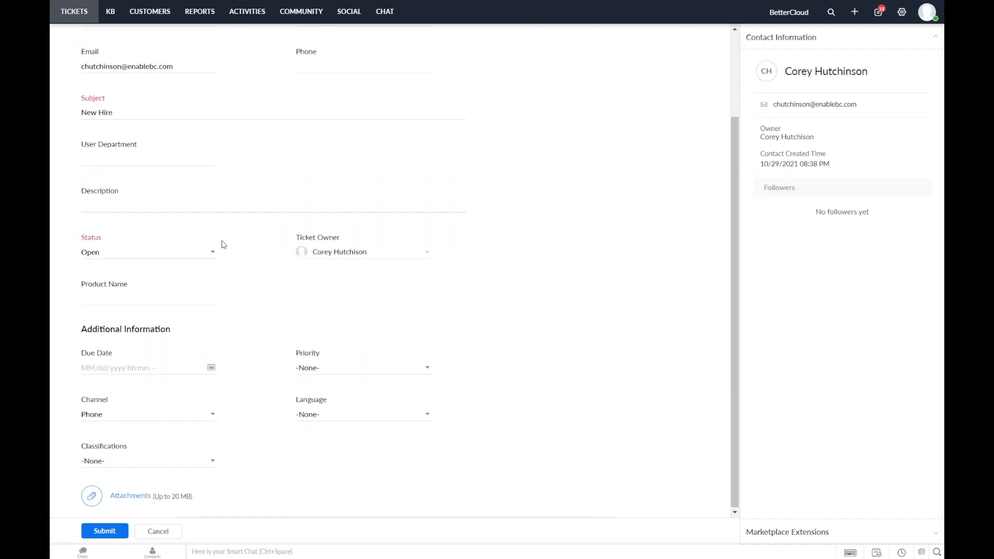
click(154, 165)
text(Sales)
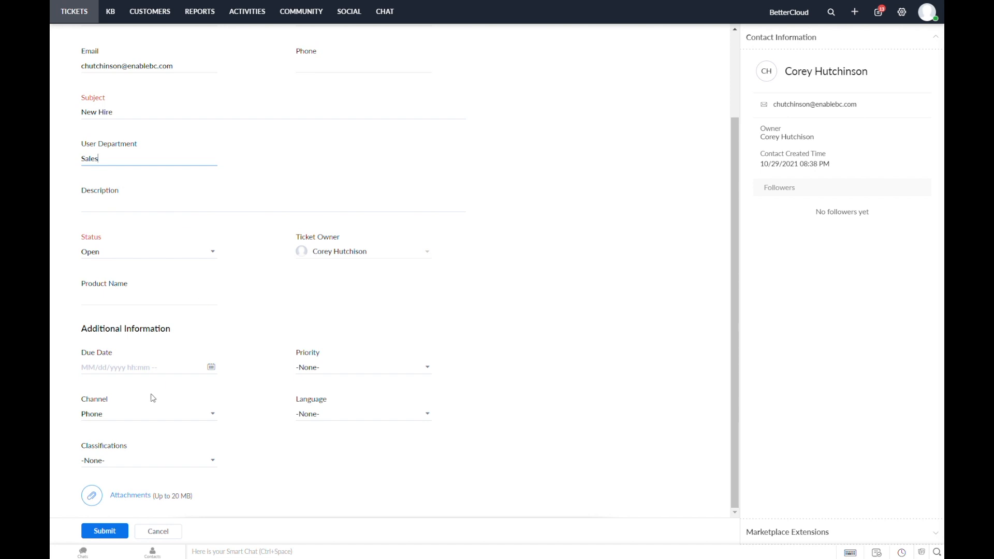
click(112, 531)
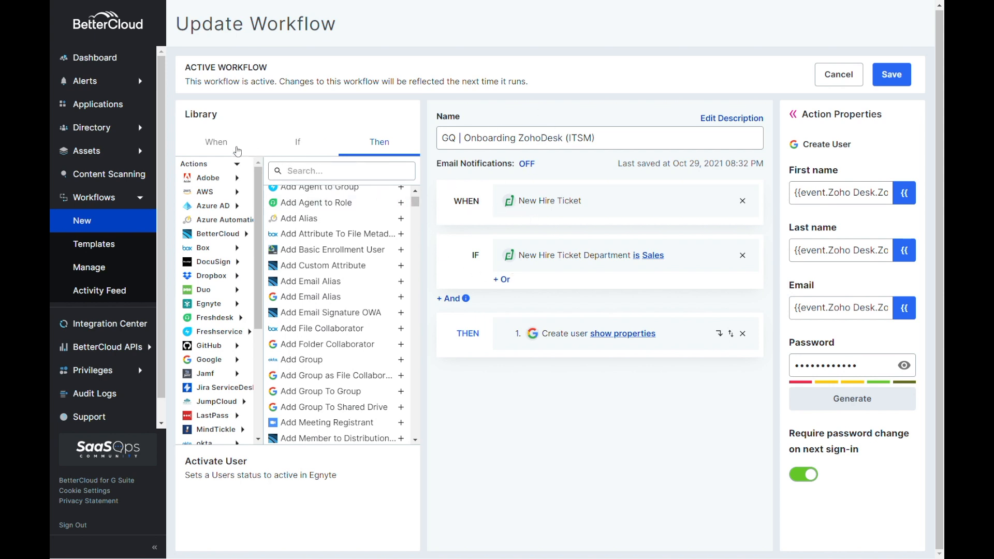
Check the trigger events and 'is Sales' condition, then expand Create user's properties and New Hire Ticket variables.
click(219, 147)
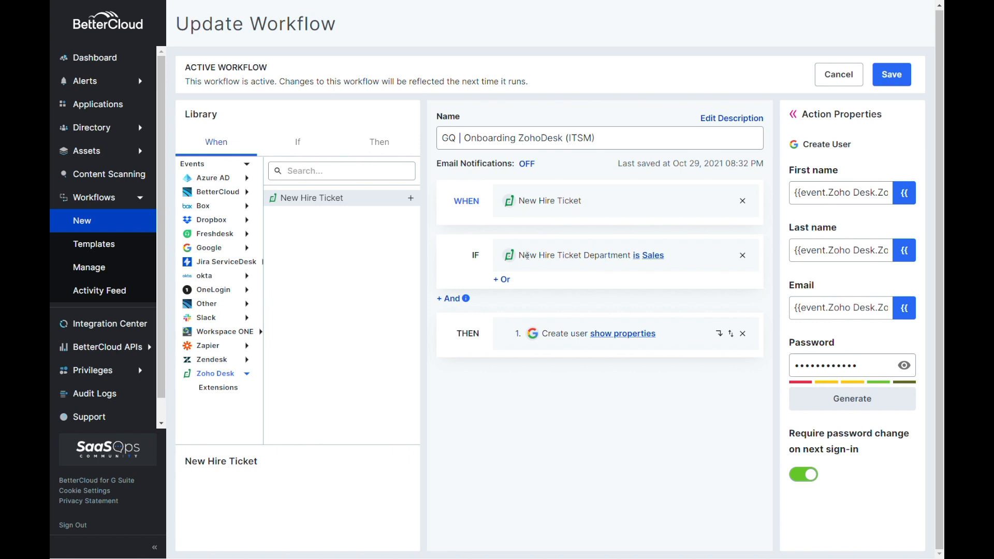
click(649, 256)
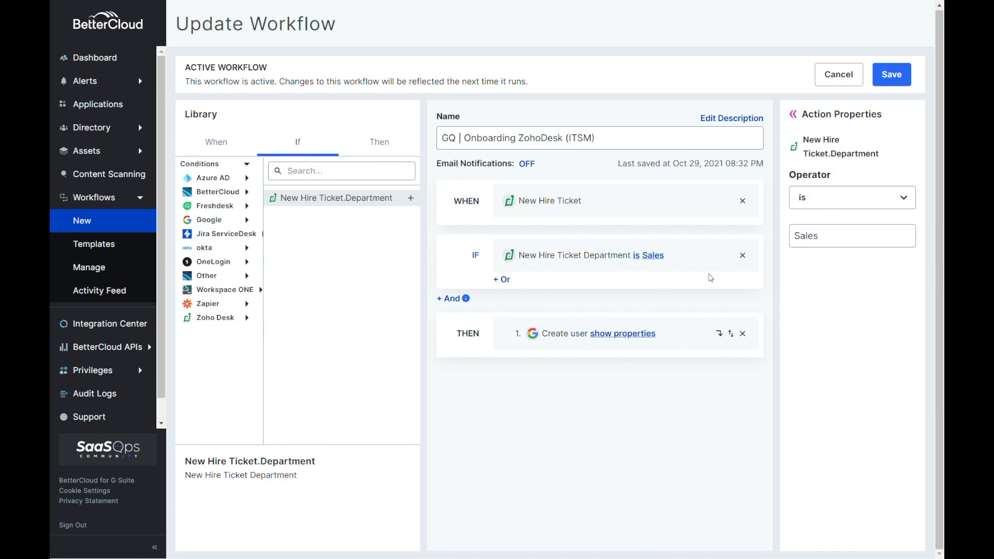
drag(817, 236, 789, 242)
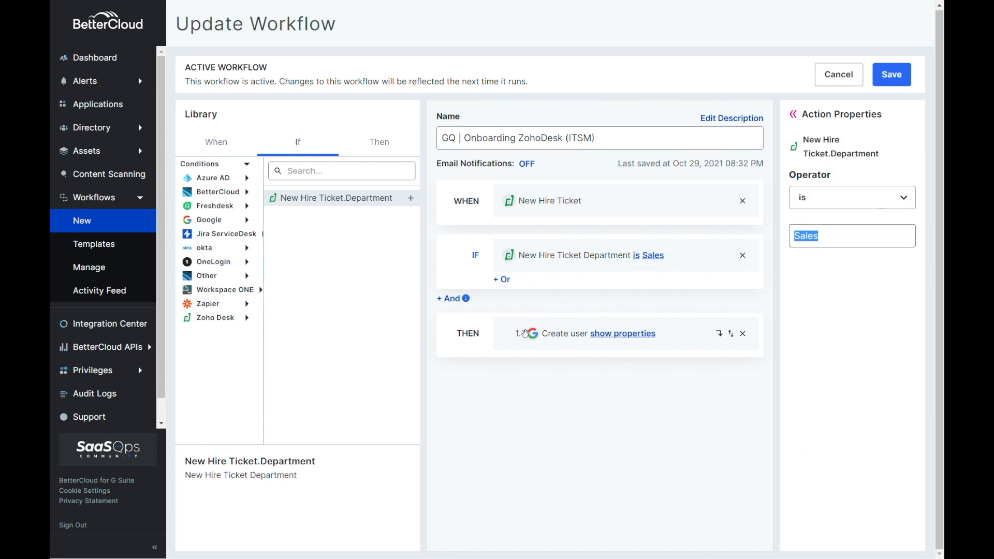
click(626, 334)
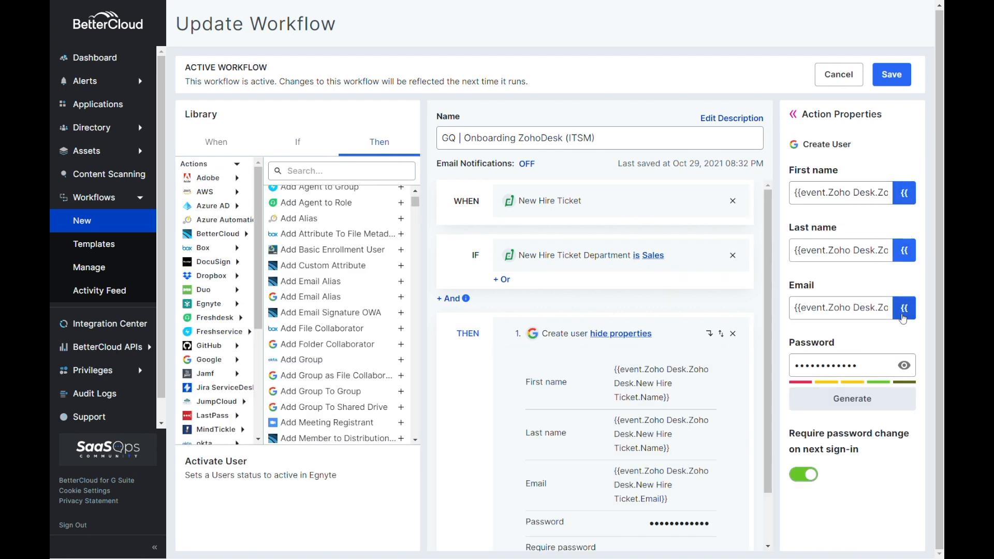
click(904, 309)
click(673, 382)
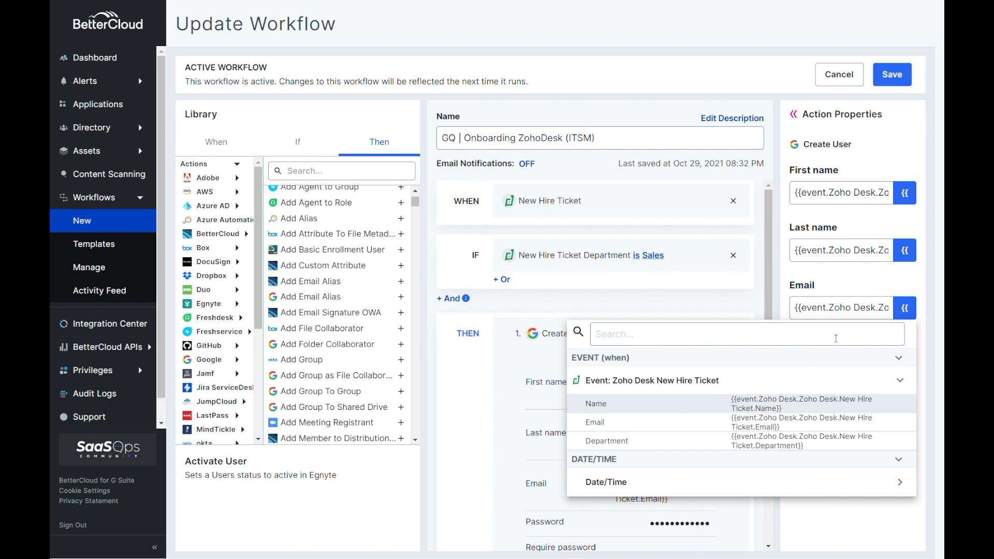
click(842, 290)
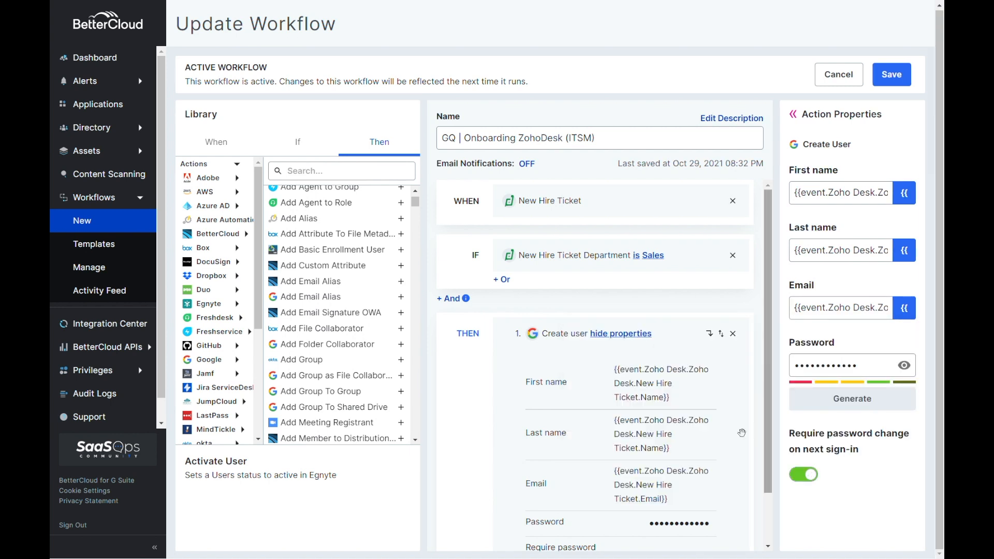